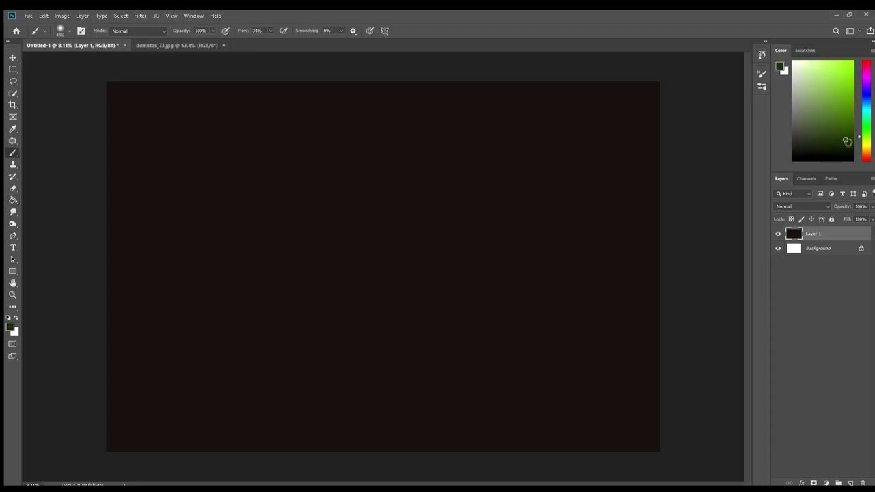
Paint light-green stripes and a dark stem on the green ball, and cut a notch into its top.
mouse_move(282, 256)
mouse_down()
mouse_move(292, 265)
mouse_move(285, 280)
mouse_up()
mouse_move(318, 250)
mouse_down()
mouse_move(328, 246)
mouse_move(356, 294)
mouse_up()
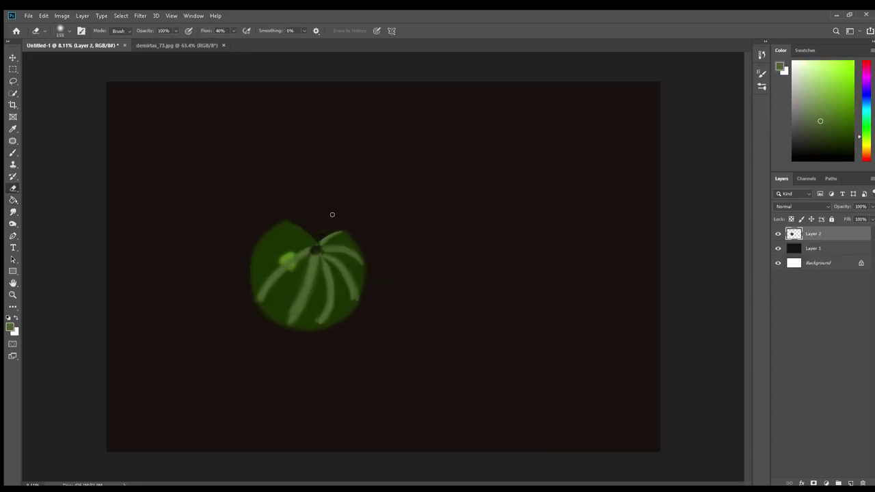
key(b)
drag(310, 220, 342, 239)
click(847, 123)
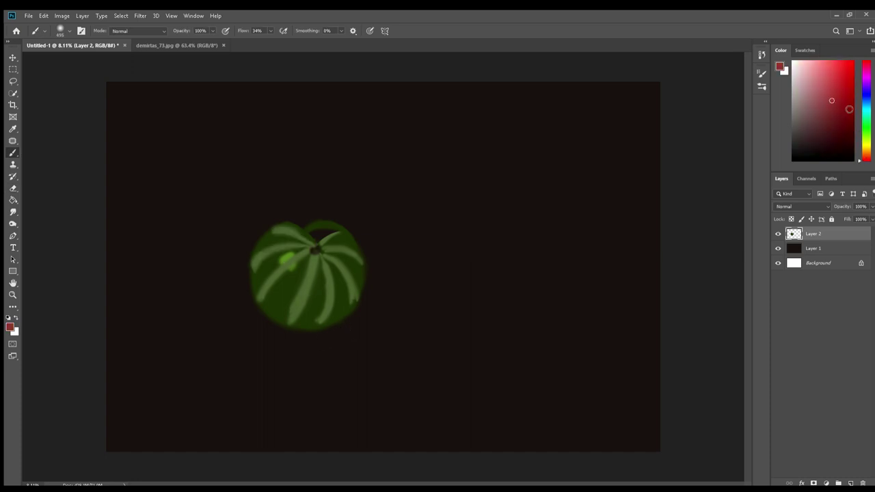
alt+click(339, 236)
drag(335, 229, 324, 226)
On a new layer, block in a slice right of the melon and fill it with red flesh.
click(851, 483)
mouse_move(360, 322)
mouse_down()
mouse_move(433, 334)
mouse_move(441, 290)
mouse_up()
key(e)
key(b)
alt+click(323, 234)
drag(373, 316, 431, 301)
mouse_move(369, 292)
mouse_down()
mouse_move(390, 310)
mouse_move(377, 327)
mouse_move(441, 292)
mouse_up()
Paint a pale rind along the slice's bottom edge with a lower brush flow.
alt+click(433, 326)
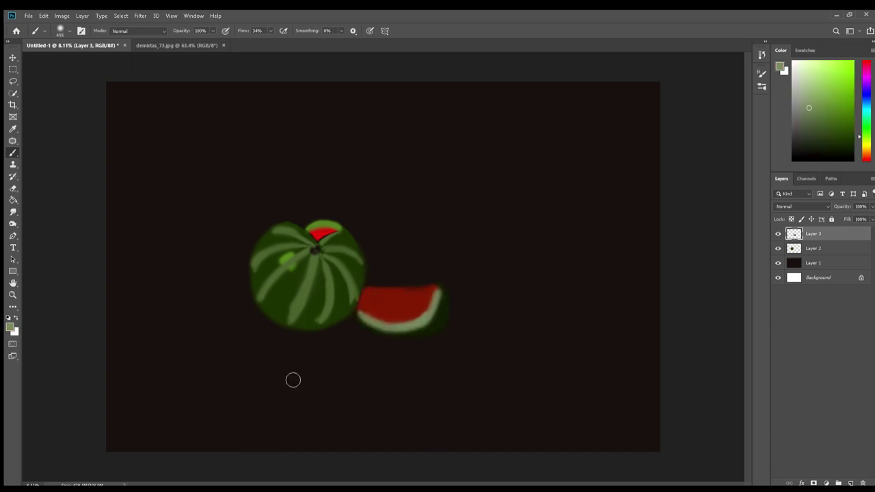
key(alt+bracketleft)
key(alt+bracketleft)
key(d)
drag(268, 335, 371, 336)
scroll(370, 336, up, 5)
Add a pink highlight along the wedge's top and repaint its flesh a brighter orange-red.
alt+click(403, 168)
key(alt+bracketright)
drag(366, 163, 448, 167)
alt+click(448, 169)
drag(369, 171, 438, 167)
mouse_move(383, 188)
mouse_down()
mouse_move(444, 177)
mouse_move(458, 144)
mouse_up()
Touch up the wedge's right rind edge, dot near-black seeds and dab an orange-brown stem spot.
alt+click(458, 181)
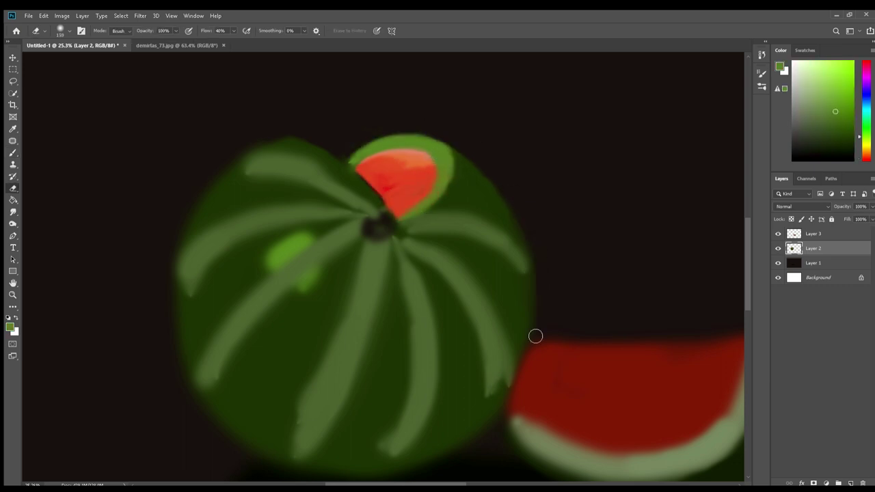
alt+click(404, 168)
key(shift+0)
key(shift+5)
alt+click(392, 166)
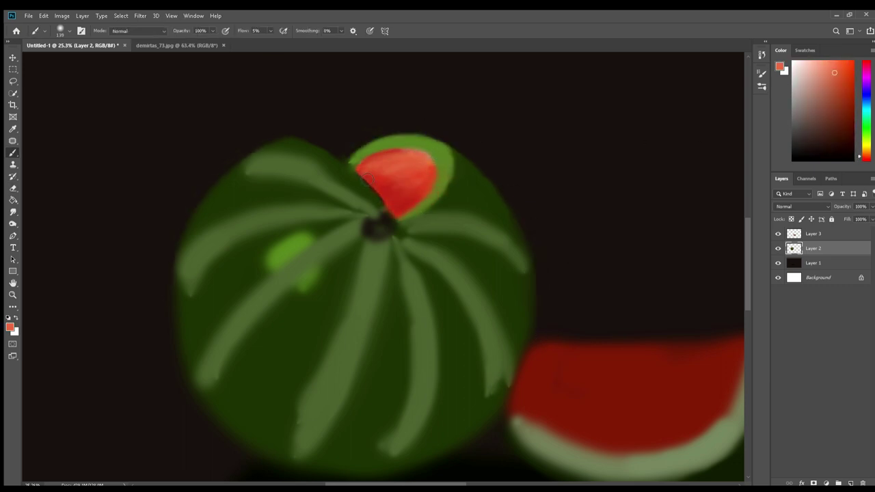
alt+click(394, 188)
Shade the rind around the wedge with dark green.
drag(378, 224, 387, 230)
alt+click(390, 233)
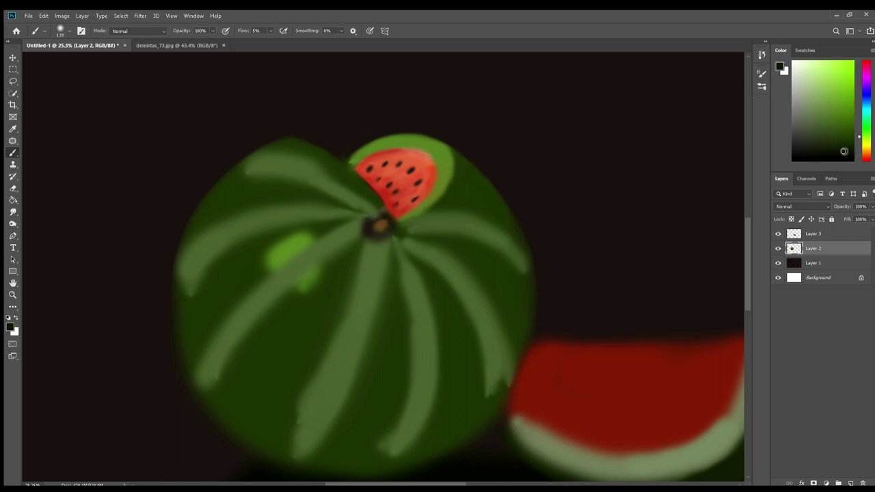
drag(478, 195, 460, 157)
alt+click(465, 202)
Darken the melon body with near-black green strokes between the stripes.
alt+click(421, 242)
drag(410, 239, 417, 287)
mouse_move(382, 239)
mouse_down()
mouse_move(308, 301)
mouse_move(533, 319)
mouse_move(390, 459)
mouse_up()
key(ctrl+d)
mouse_move(394, 398)
mouse_down()
mouse_move(342, 424)
mouse_move(373, 289)
mouse_move(465, 240)
mouse_up()
key(e)
scroll(342, 404, down, 3)
Deepen the red on the slice's left side with a darker sampled red.
scroll(387, 264, down, 3)
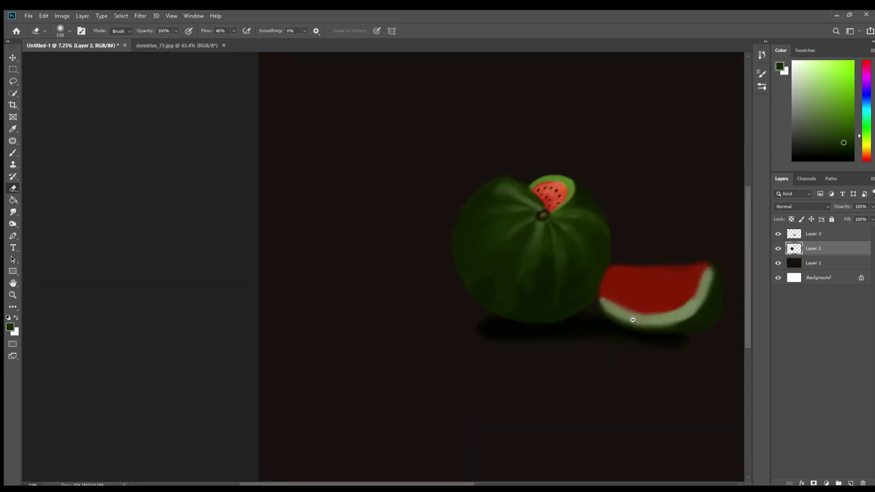
scroll(559, 293, up, 3)
key(b)
alt+click(441, 161)
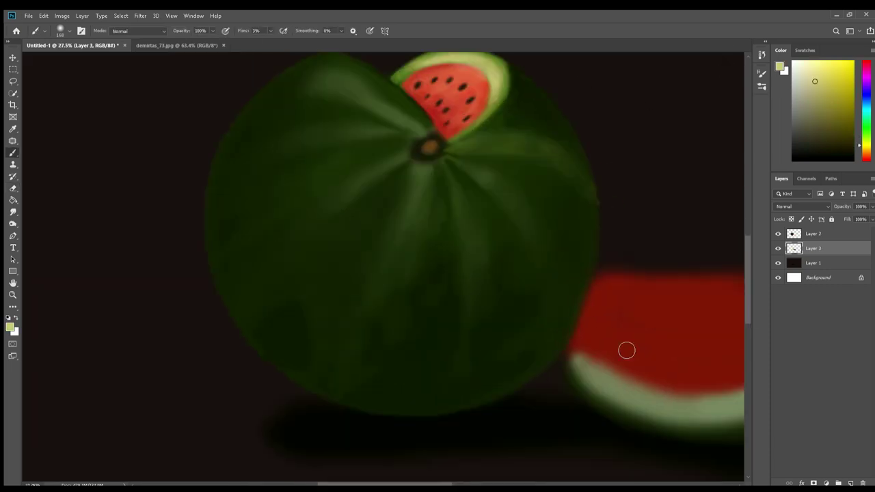
alt+click(619, 352)
alt+click(598, 288)
mouse_move(598, 289)
mouse_down()
mouse_move(588, 369)
mouse_move(632, 298)
mouse_move(635, 390)
mouse_move(498, 371)
mouse_move(649, 370)
mouse_up()
Highlight the slice flesh and repaint its right rind edge light green with darker shading.
alt+click(611, 360)
alt+click(608, 298)
drag(608, 299, 613, 342)
alt+click(623, 247)
mouse_move(622, 247)
mouse_down()
mouse_move(616, 284)
mouse_move(629, 338)
mouse_up()
alt+click(609, 297)
alt+click(629, 338)
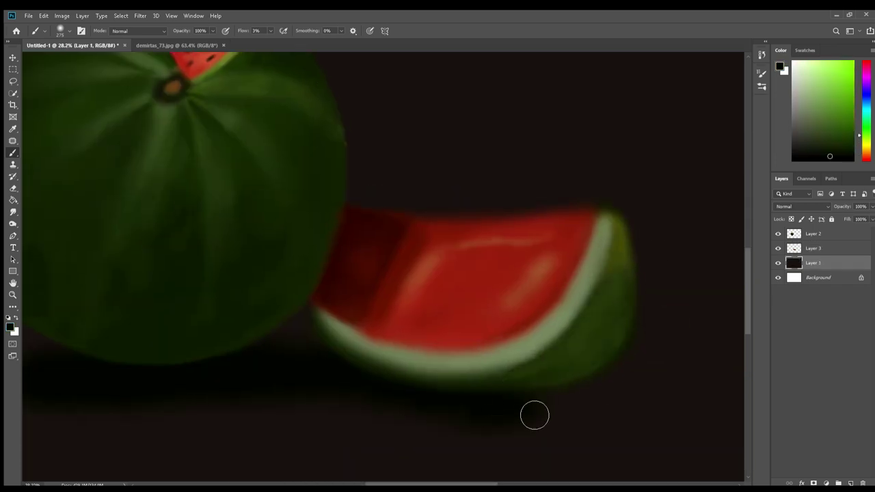
Darken the cast shadow beneath the slice.
key(e)
drag(602, 372, 342, 369)
scroll(535, 326, down, 3)
scroll(535, 326, up, 2)
key(b)
key(alt+bracketleft)
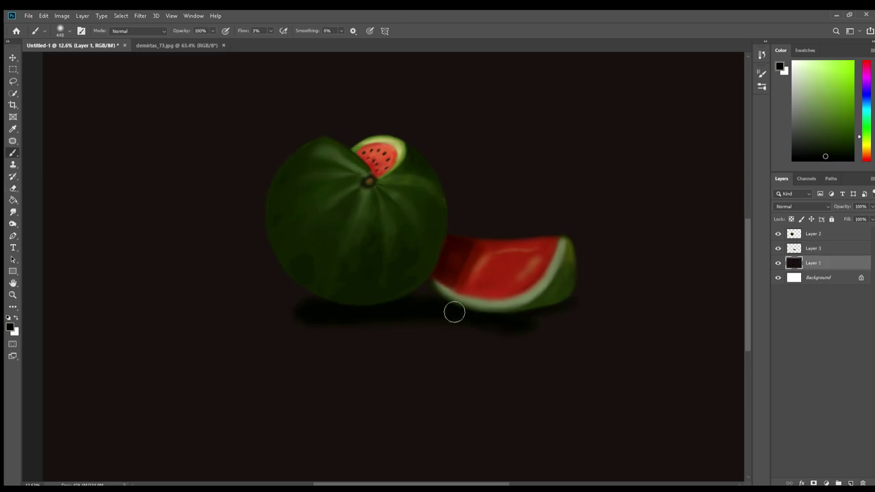
alt+click(352, 335)
With a smaller brush on Layer 2, darken the watermelon's right edge along its contour.
key(alt+bracketright)
key(alt+bracketright)
scroll(433, 266, up, 3)
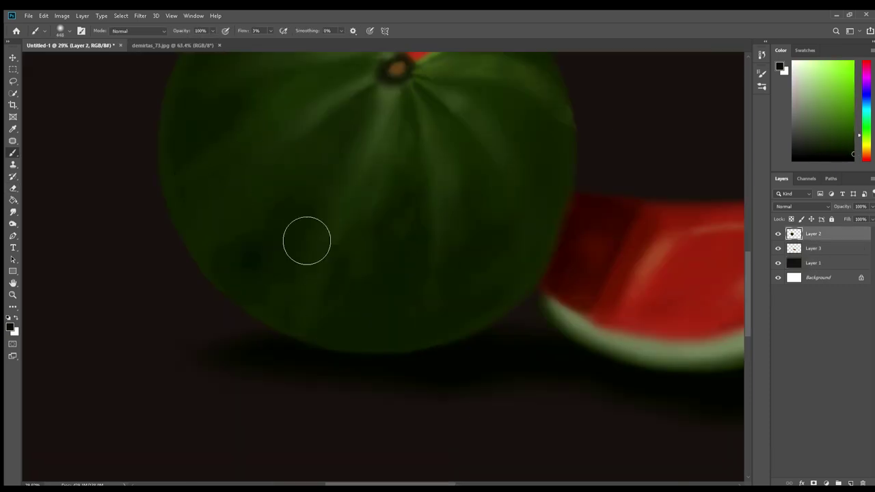
key(bracketleft)
key(bracketleft)
key(bracketleft)
drag(550, 178, 516, 305)
scroll(337, 350, up, 3)
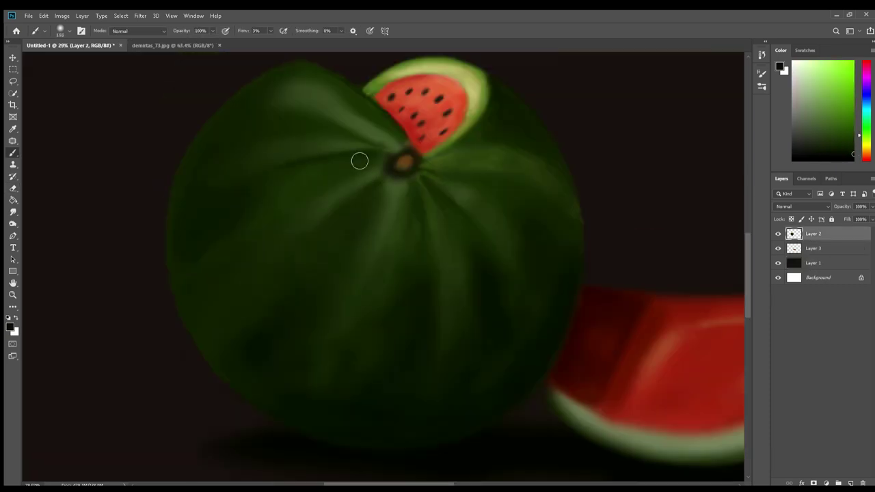
scroll(494, 219, down, 4)
Smooth the shadow below the stem and shade the ridges with a darker sampled green.
key(e)
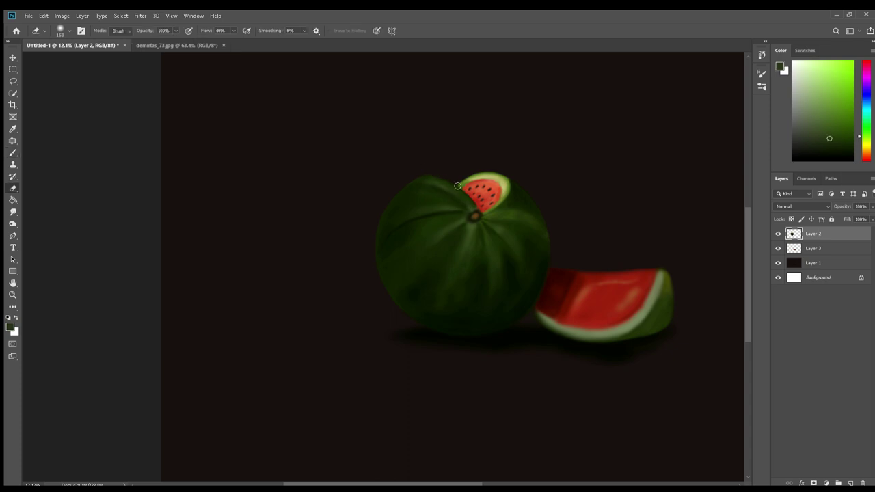
key(b)
alt+click(398, 228)
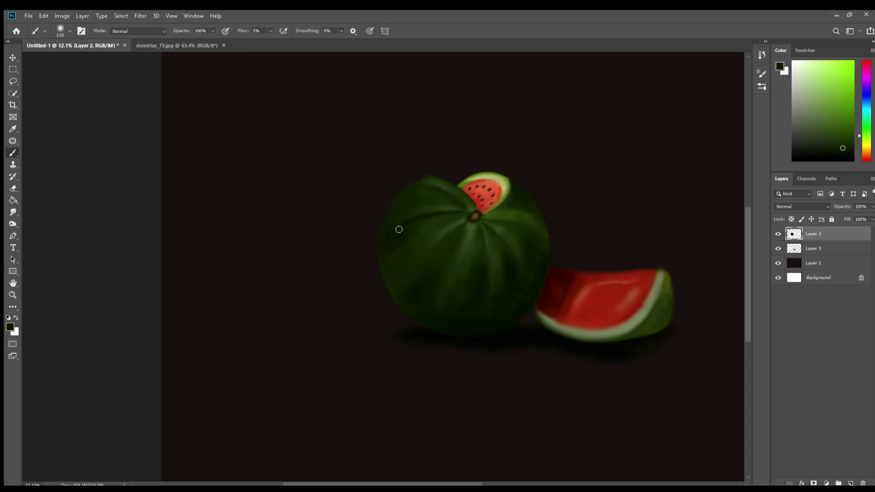
scroll(461, 208, up, 5)
drag(475, 201, 491, 328)
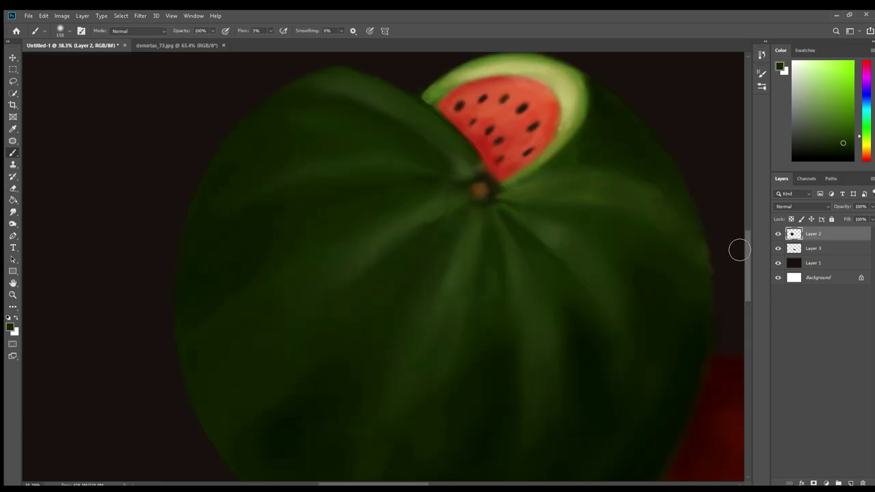
scroll(690, 181, down, 4)
With a greatly enlarged brush, paint a soft pale-yellow highlight on the melon's left side.
alt+click(523, 280)
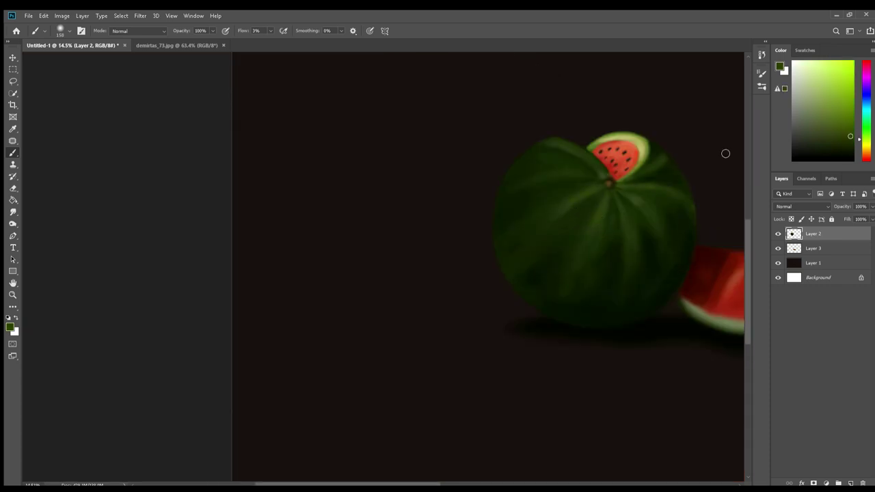
scroll(598, 188, up, 4)
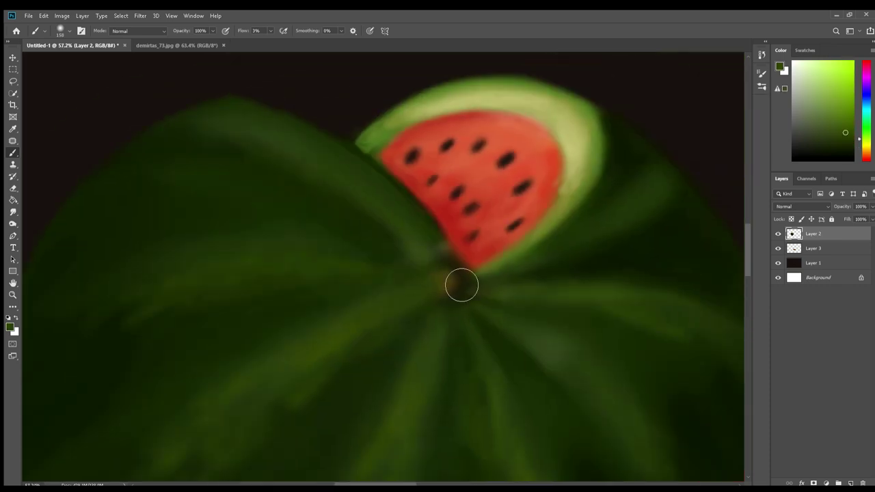
alt+click(369, 162)
alt+click(430, 205)
scroll(674, 209, down, 4)
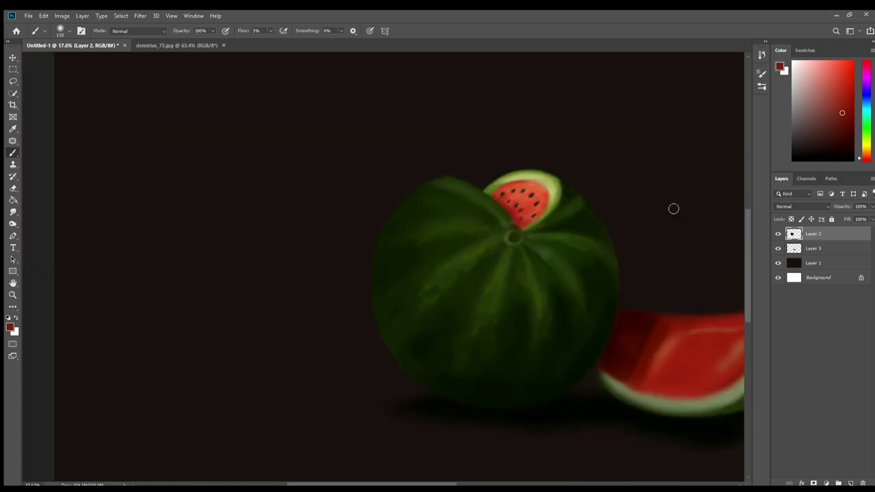
scroll(526, 197, up, 4)
scroll(533, 198, down, 4)
alt+click(533, 199)
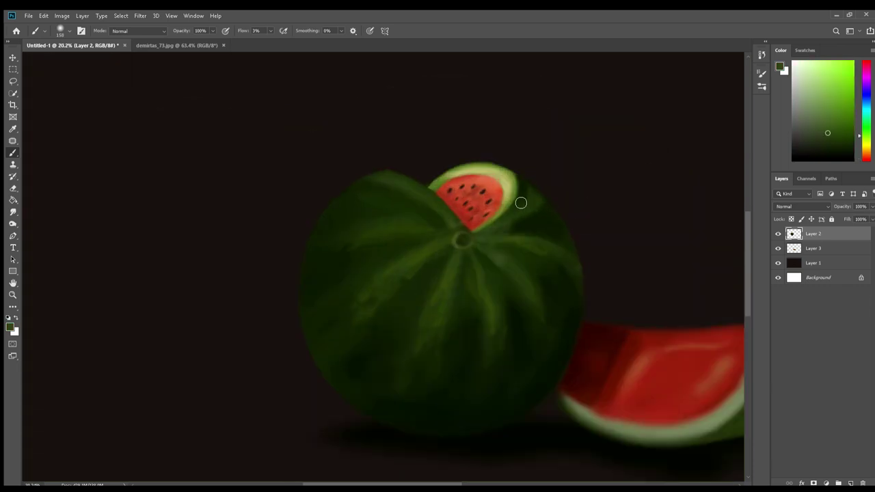
key(bracketright)
key(bracketright)
key(bracketright)
click(810, 65)
mouse_move(390, 279)
mouse_down()
mouse_move(458, 326)
mouse_move(499, 324)
mouse_up()
Add light touches to the melon body and repaint the slice's rind lighter.
alt+click(485, 245)
alt+click(513, 205)
key(bracketleft)
key(bracketleft)
key(bracketleft)
drag(496, 212, 493, 179)
Paint faint light-olive stripes near the stem and radiating down from it.
key(e)
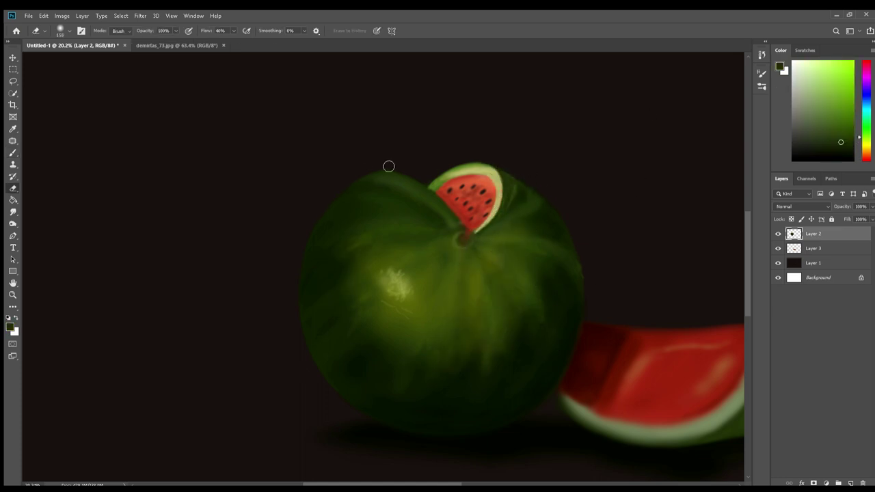
scroll(560, 204, down, 2)
key(b)
alt+click(453, 253)
scroll(477, 302, up, 2)
drag(506, 193, 487, 197)
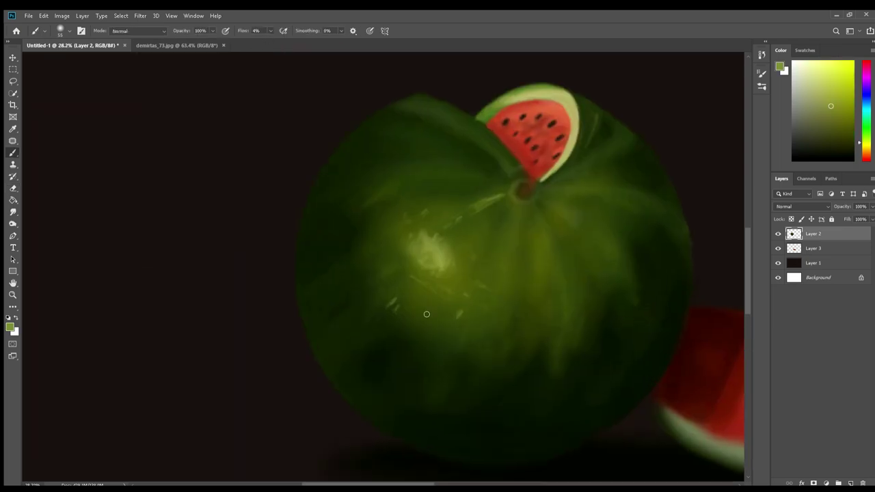
drag(526, 236, 550, 298)
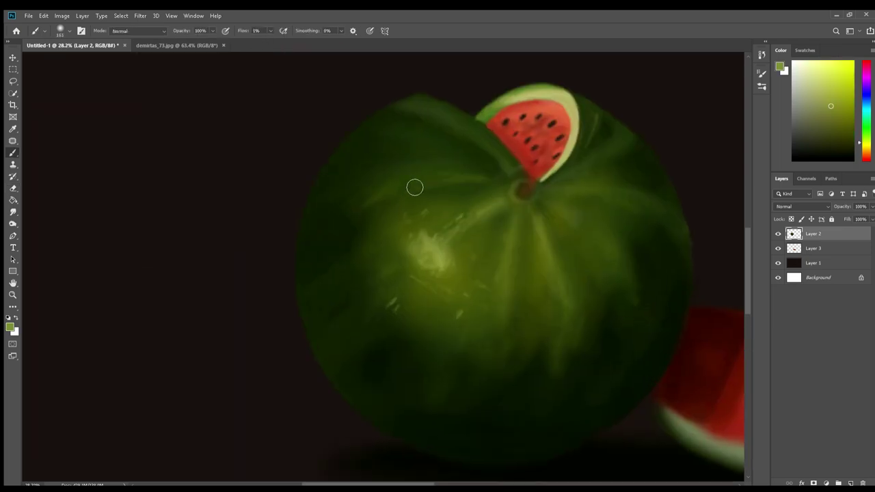
Enlarge the brush and sample a dark green and a light olive near the rind.
alt+click(608, 129)
key(bracketright)
key(bracketright)
key(bracketright)
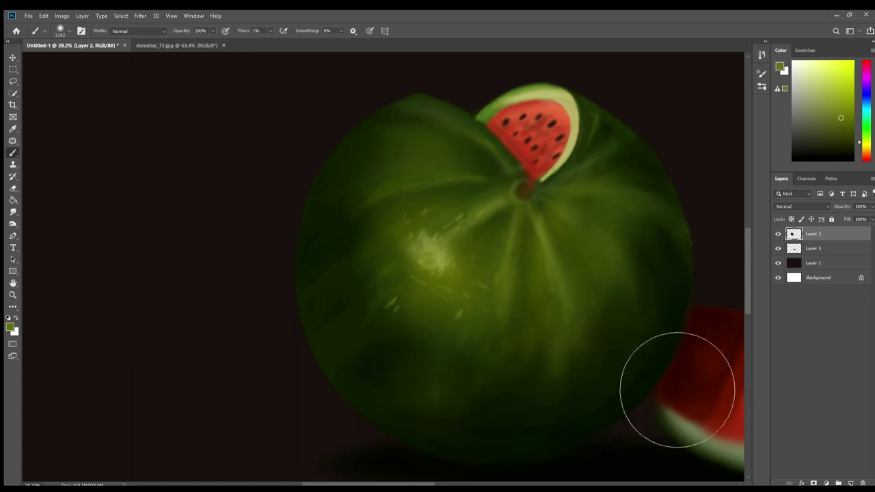
scroll(465, 342, down, 2)
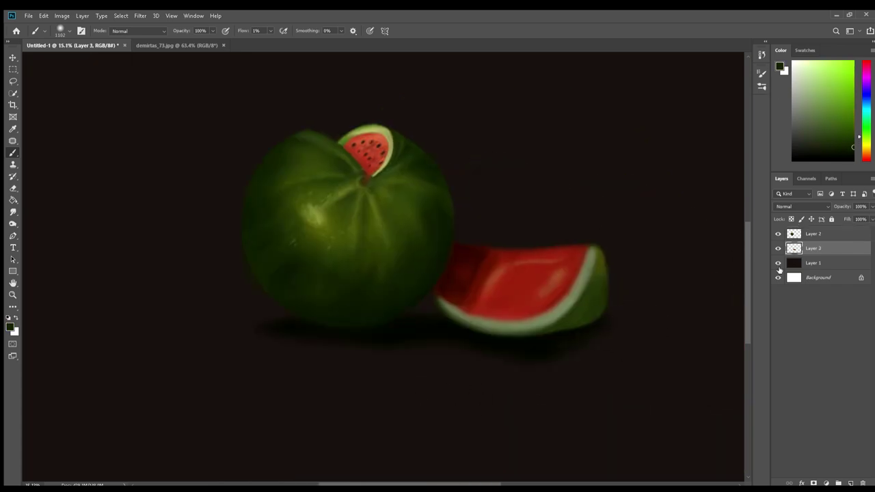
alt+click(612, 255)
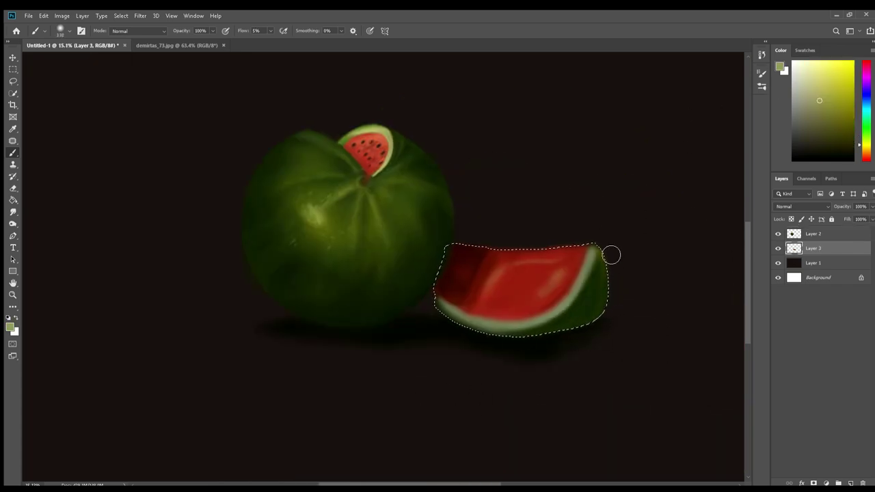
Highlight the slice's rind edge light green, then sample dark red-brown for seeds and light pink.
drag(599, 263, 527, 333)
alt+click(579, 334)
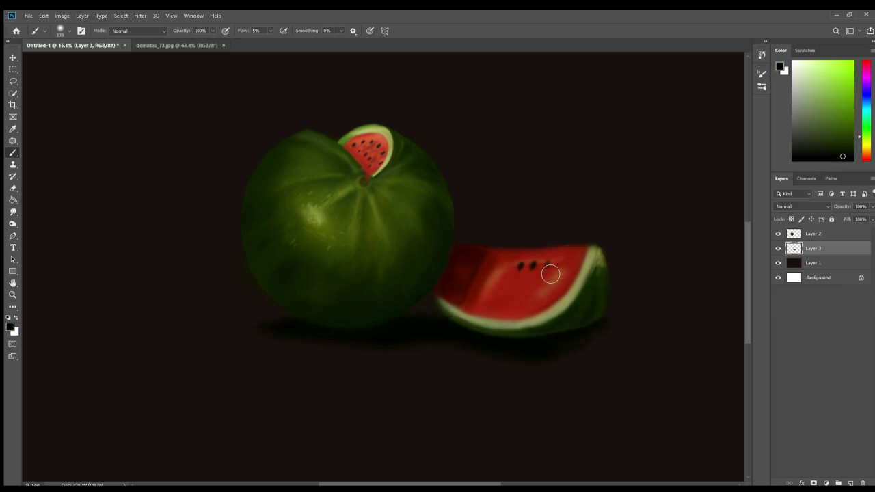
alt+click(528, 280)
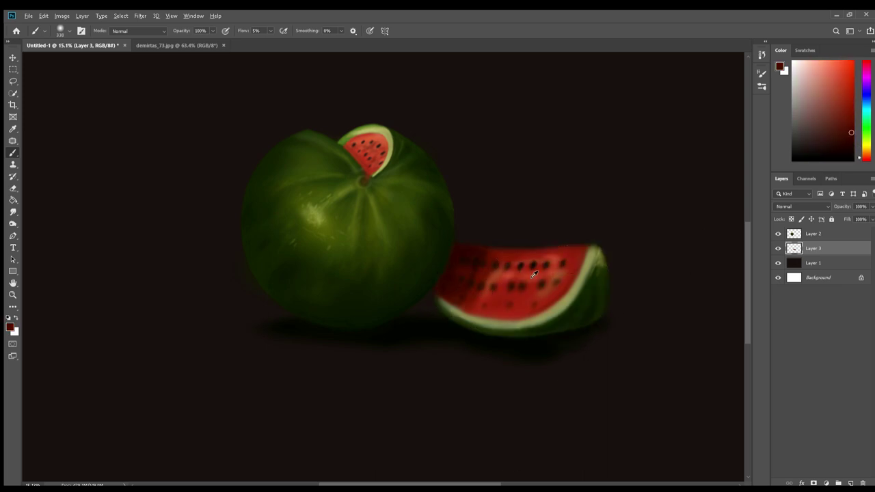
alt+scroll(515, 261, up, 5)
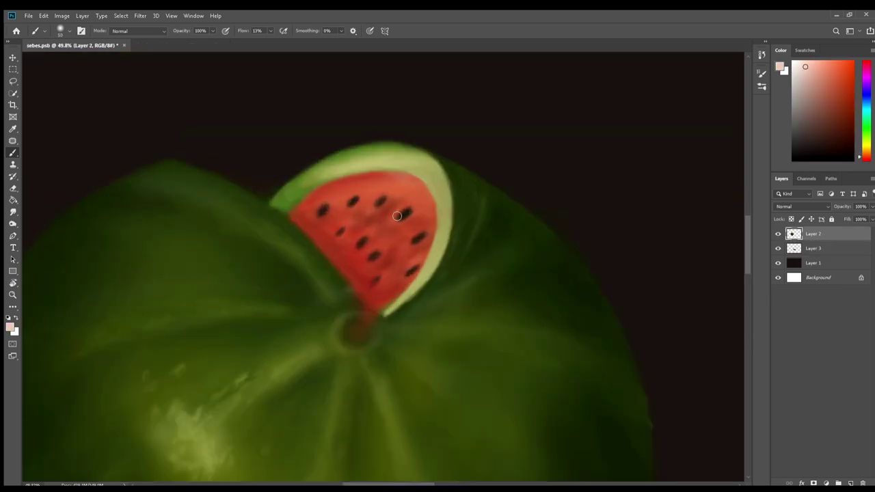
scroll(439, 317, up, 5)
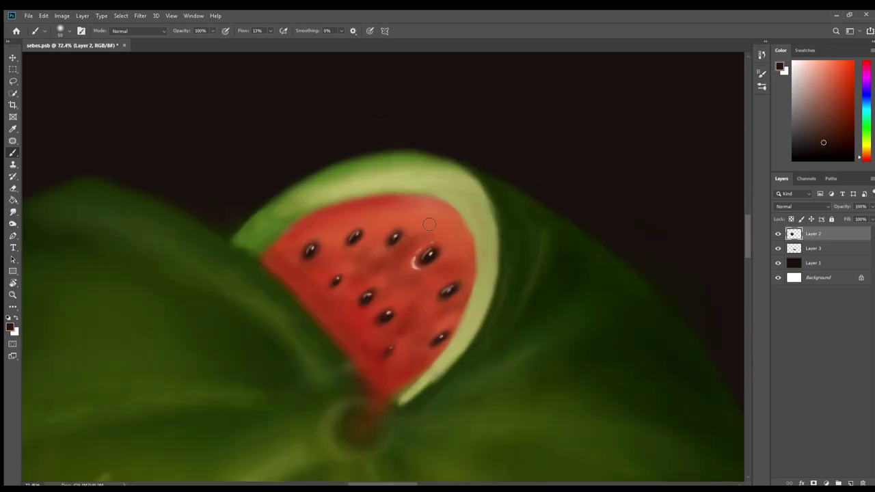
scroll(340, 246, up, 2)
alt+click(457, 246)
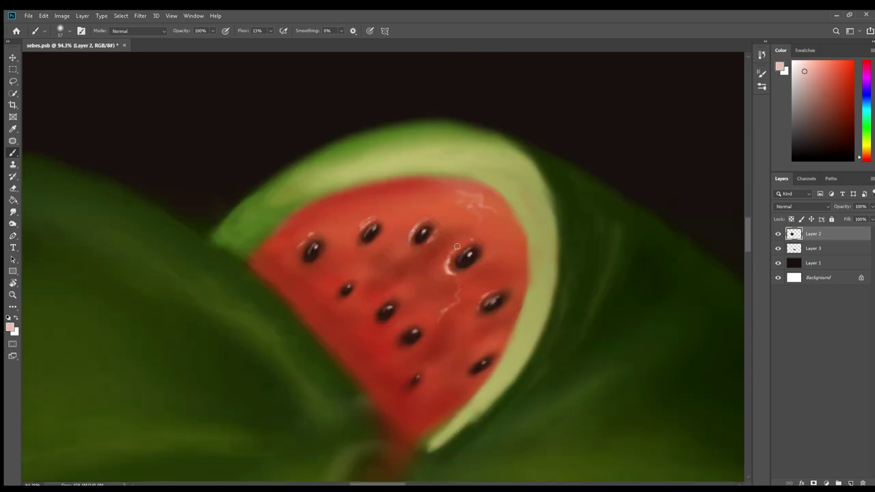
Paint dark green along the wedge rind's outer edge and darker red strokes across its flesh.
alt+click(213, 236)
drag(213, 236, 559, 223)
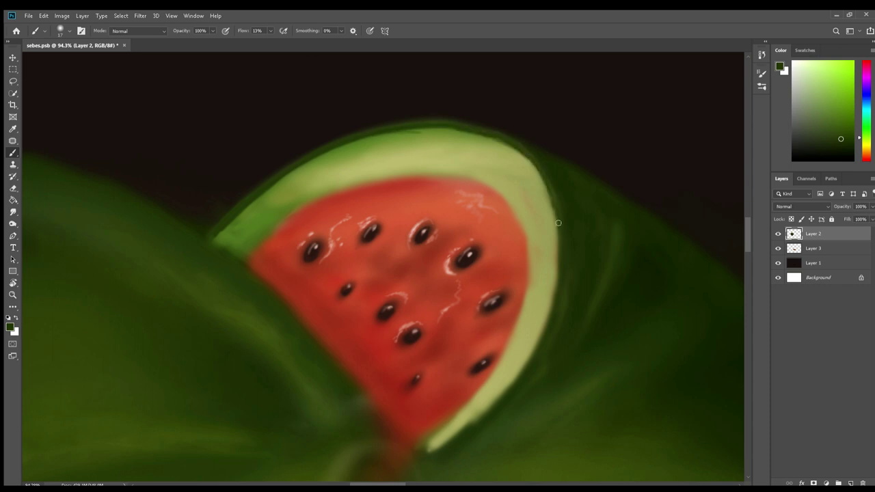
scroll(431, 170, down, 3)
alt+click(425, 205)
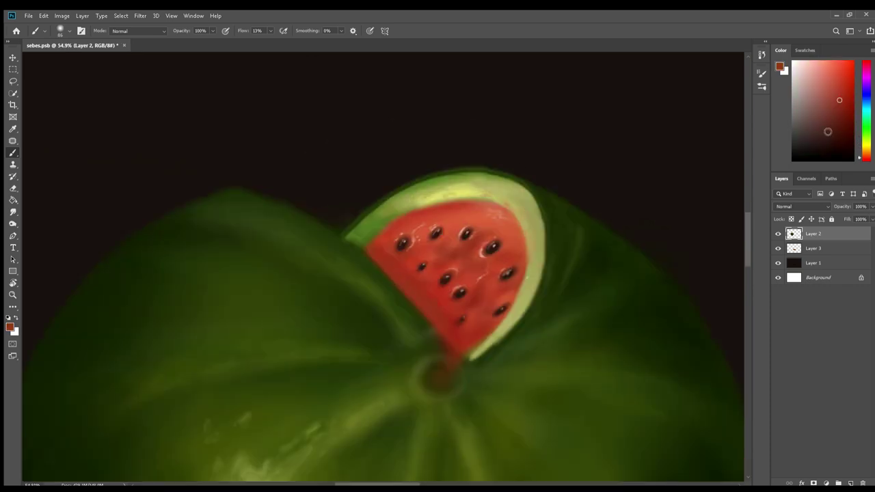
mouse_move(419, 289)
mouse_down()
mouse_move(430, 320)
mouse_move(480, 292)
mouse_up()
Zoom in and sample light pink and yellow-green for the wedge's highlights.
alt+click(445, 280)
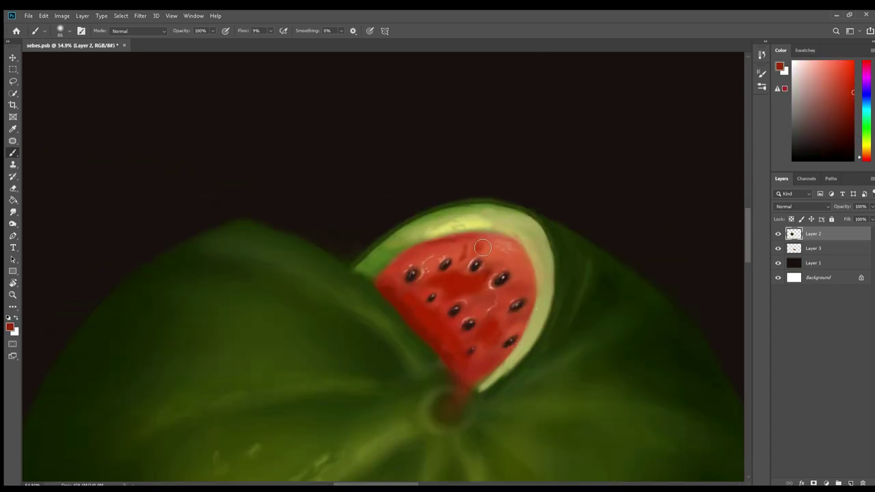
scroll(469, 294, down, 3)
scroll(469, 294, up, 3)
scroll(478, 297, up, 3)
scroll(506, 302, up, 3)
alt+click(507, 302)
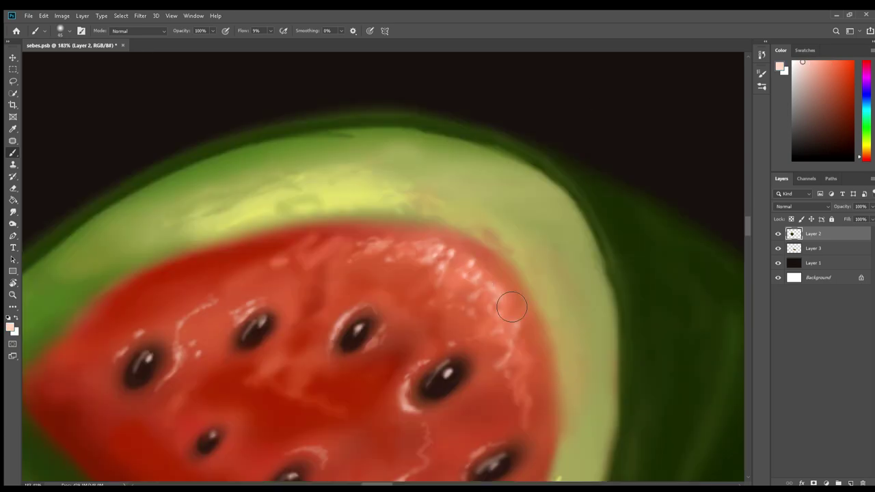
scroll(438, 280, down, 3)
alt+click(397, 253)
scroll(496, 303, down, 2)
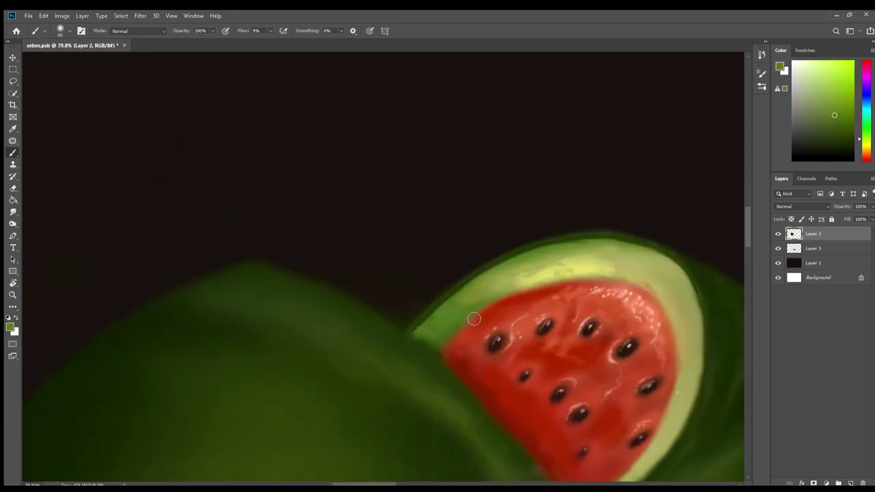
scroll(496, 303, down, 3)
Sample dark olive, lighter olive and dark skin greens from the melon while zooming.
alt+click(506, 308)
scroll(540, 322, down, 3)
scroll(524, 256, down, 2)
alt+click(524, 259)
scroll(479, 308, down, 2)
scroll(390, 428, down, 3)
scroll(412, 279, up, 2)
scroll(413, 279, down, 3)
scroll(428, 341, down, 1)
alt+click(358, 436)
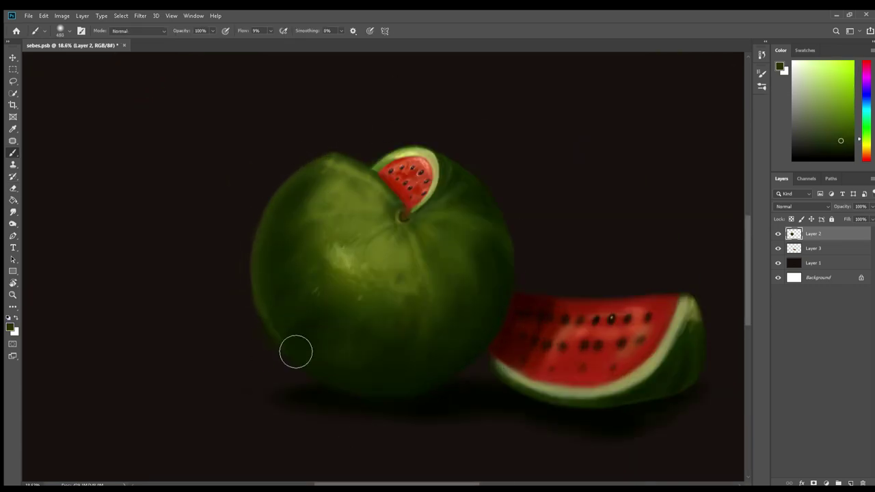
Paint a bright highlight patch on the whole watermelon using a colour sampled from the melon.
alt+click(690, 333)
alt+click(629, 400)
alt+click(615, 342)
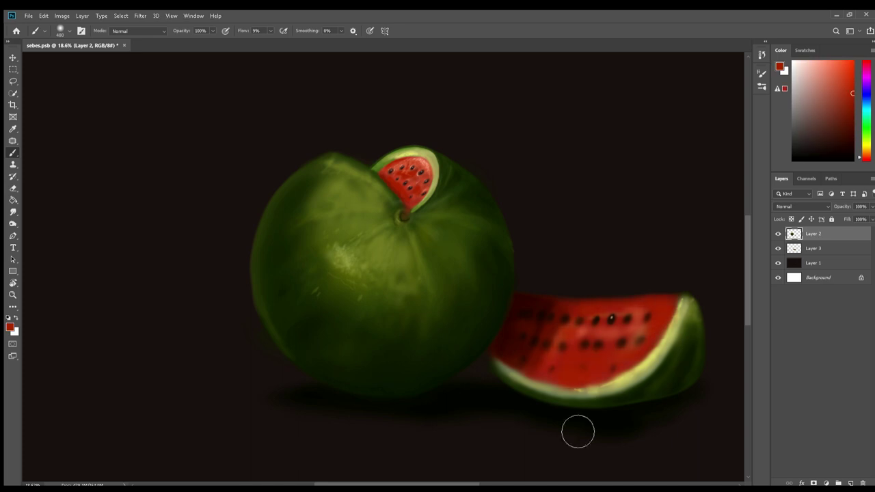
alt+click(340, 222)
mouse_move(341, 221)
mouse_down()
mouse_move(385, 250)
mouse_move(349, 270)
mouse_up()
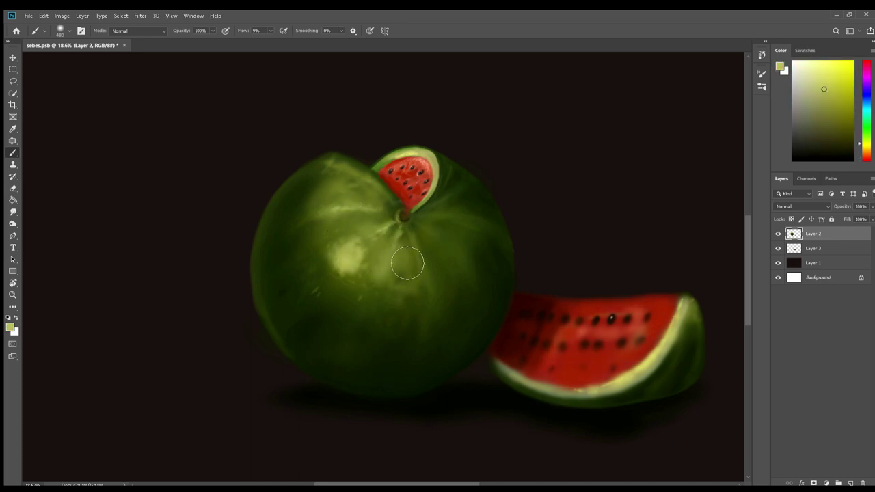
Brush light green streaks fanning out across the melon's centre.
alt+click(277, 320)
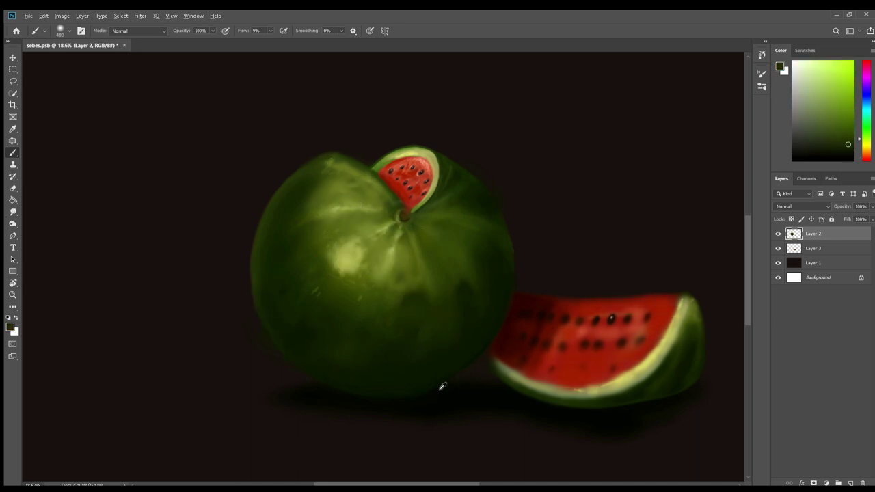
scroll(498, 342, down, 1)
scroll(498, 342, up, 2)
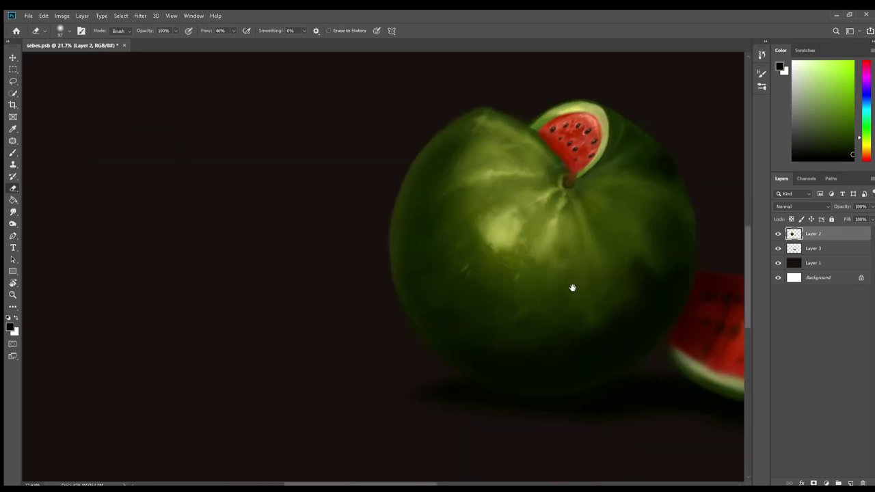
scroll(472, 116, up, 3)
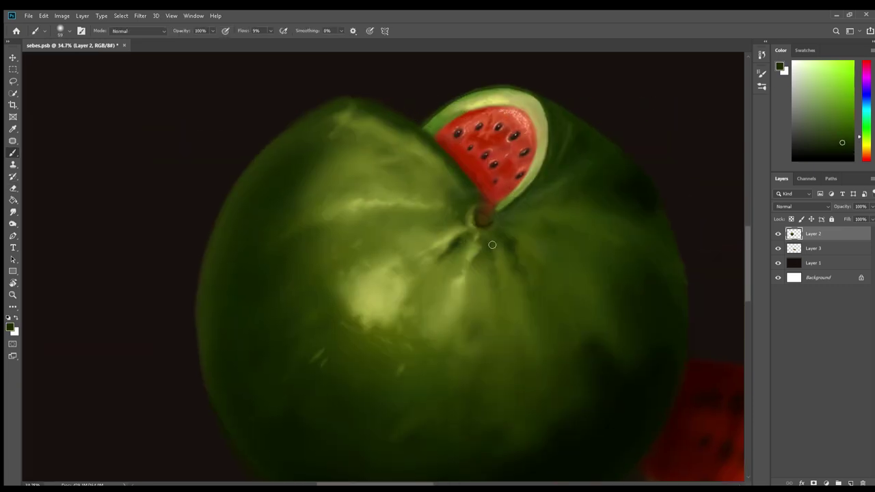
scroll(489, 209, down, 4)
scroll(519, 202, up, 3)
alt+click(574, 282)
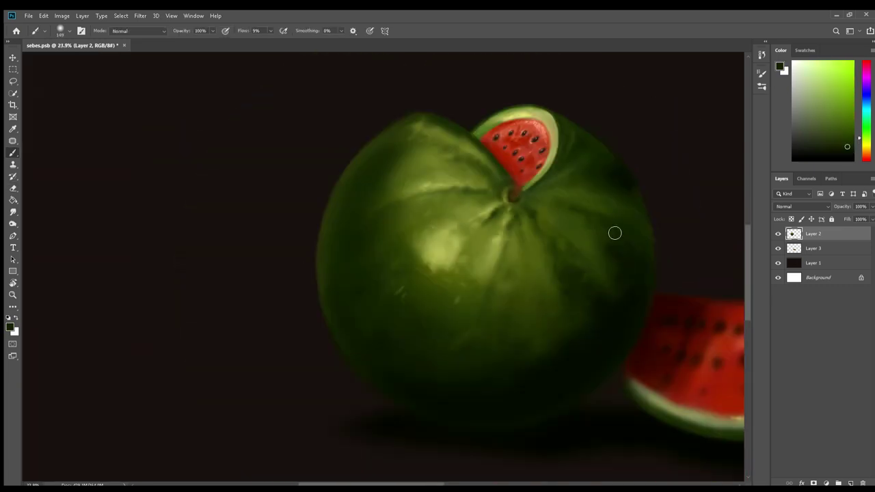
mouse_move(565, 260)
mouse_down()
mouse_move(524, 312)
mouse_move(582, 153)
mouse_up()
Darken two existing seeds on the slice and add a new one in dark brown.
alt+click(599, 177)
scroll(600, 177, up, 4)
alt+click(519, 218)
scroll(520, 218, down, 4)
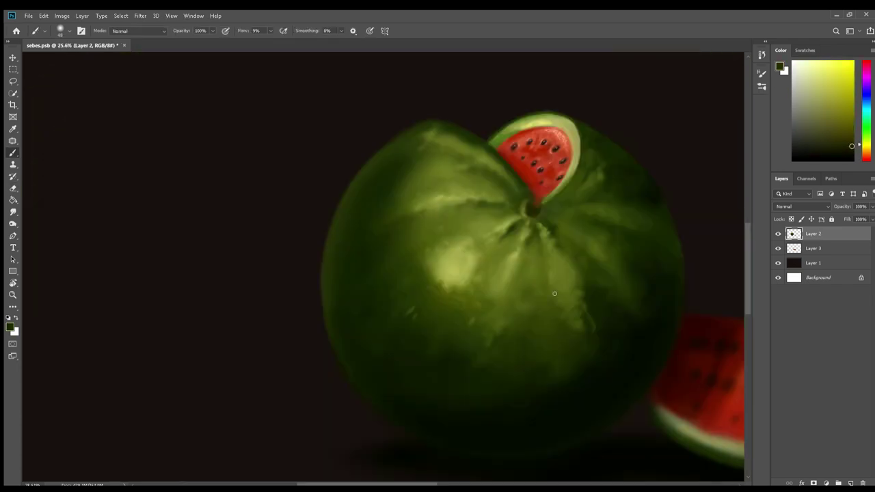
scroll(549, 290, up, 2)
alt+click(530, 298)
click(595, 294)
click(582, 335)
click(482, 387)
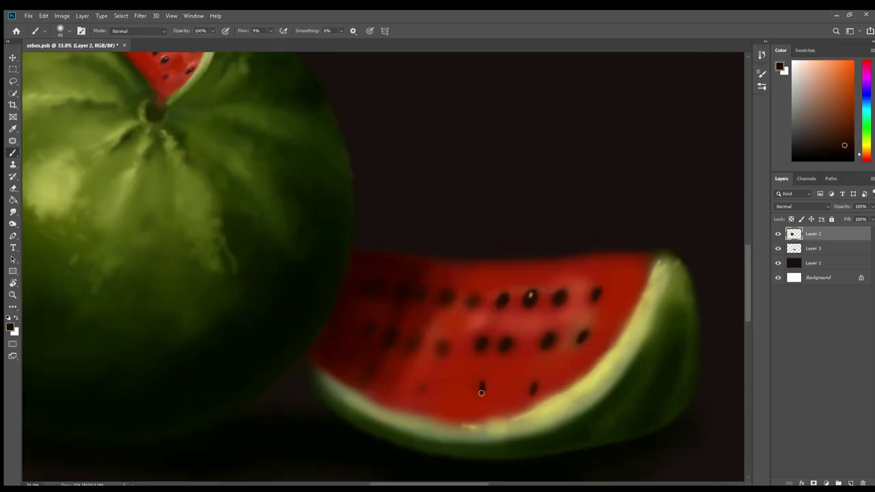
Brush glossy pale pink highlights along the slice flesh's top edge and a middle arc.
alt+click(482, 342)
scroll(645, 260, down, 2)
scroll(590, 319, down, 2)
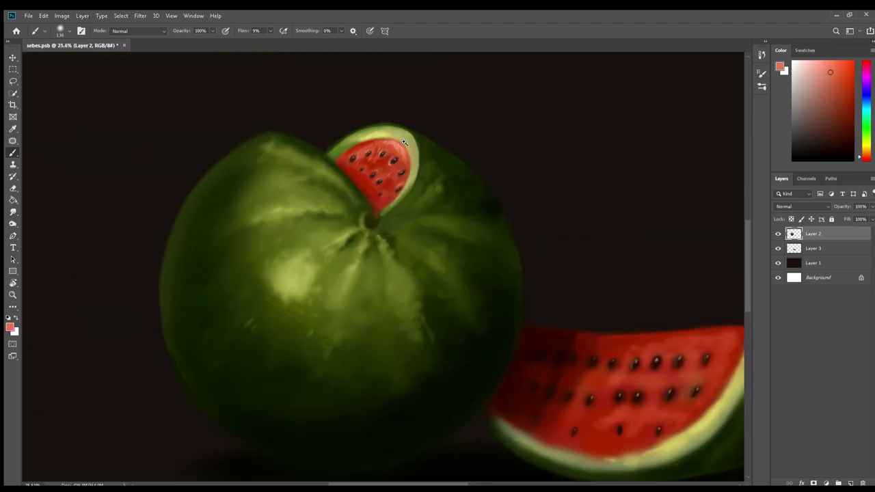
scroll(479, 273, up, 2)
scroll(554, 278, down, 1)
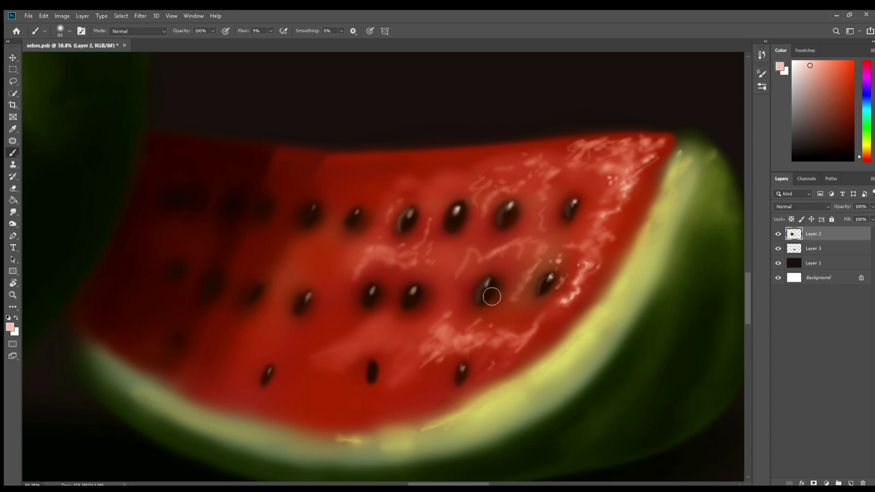
drag(641, 155, 581, 145)
drag(540, 263, 478, 257)
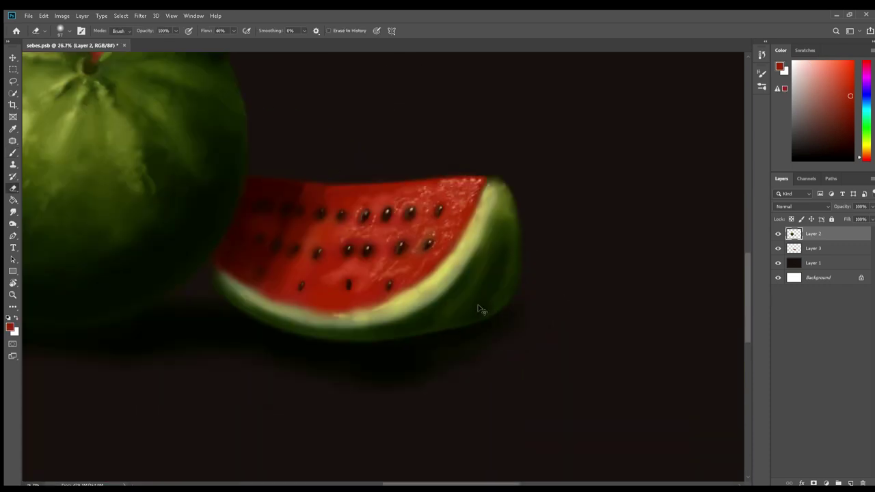
Paint the ground as a broad brown table with a plank front edge and darken the background.
mouse_move(313, 319)
mouse_down()
mouse_move(312, 362)
mouse_move(263, 303)
mouse_up()
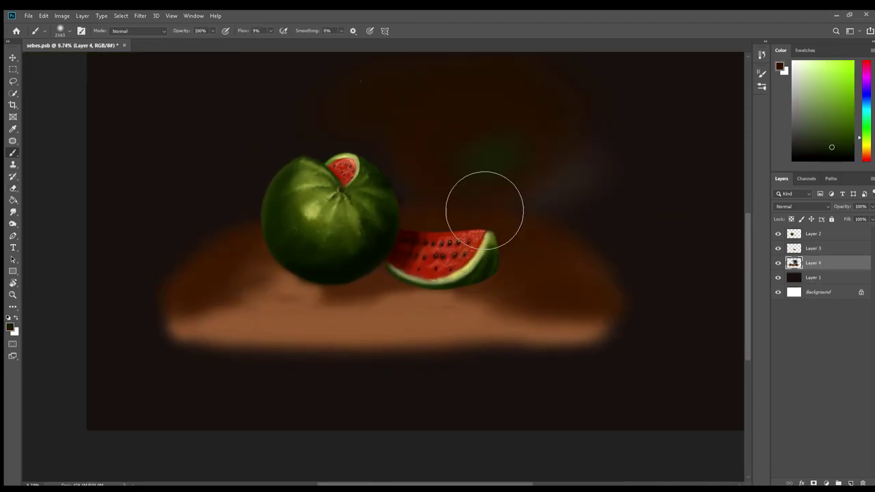
mouse_move(684, 308)
mouse_down()
mouse_move(171, 486)
mouse_move(185, 103)
mouse_move(599, 225)
mouse_move(598, 303)
mouse_move(294, 323)
mouse_up()
mouse_move(245, 307)
mouse_down()
mouse_move(173, 356)
mouse_move(348, 334)
mouse_move(336, 346)
mouse_move(353, 344)
mouse_move(173, 348)
mouse_move(537, 322)
mouse_move(450, 350)
mouse_move(234, 277)
mouse_move(397, 338)
mouse_move(490, 296)
mouse_move(348, 346)
mouse_move(314, 304)
mouse_move(485, 308)
mouse_move(316, 270)
mouse_up()
Add wood grain and shading to the table and lighten its top.
click(819, 147)
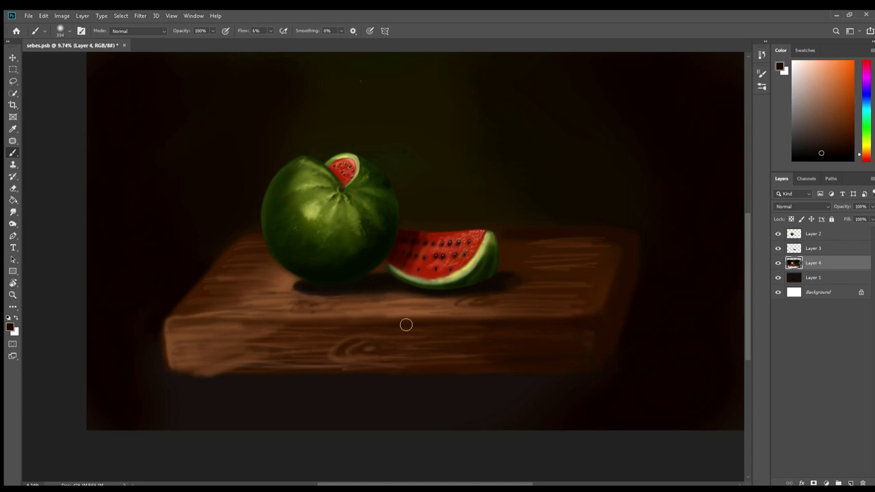
mouse_move(294, 319)
mouse_down()
mouse_move(205, 318)
mouse_move(336, 307)
mouse_up()
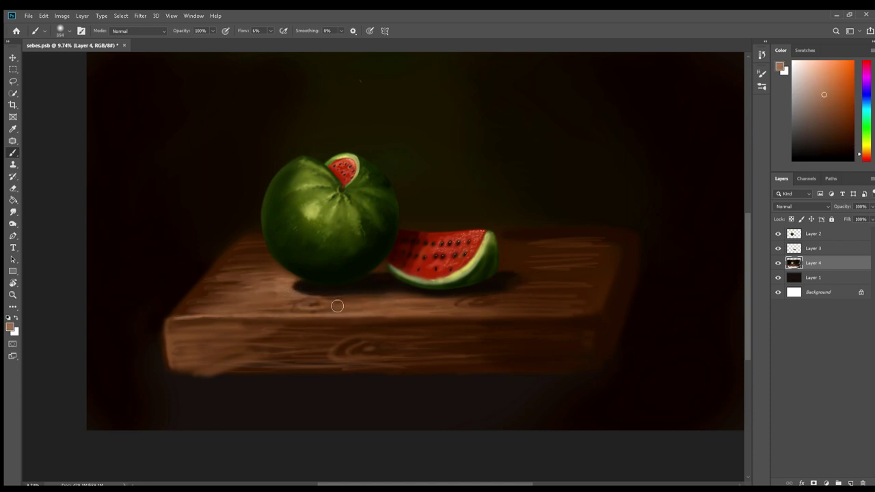
scroll(442, 339, down, 3)
scroll(145, 411, up, 3)
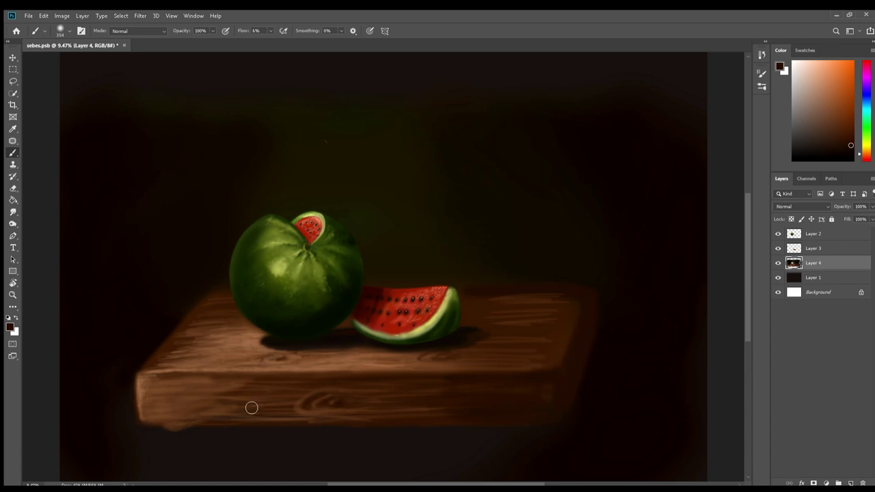
alt+click(194, 351)
scroll(272, 309, down, 2)
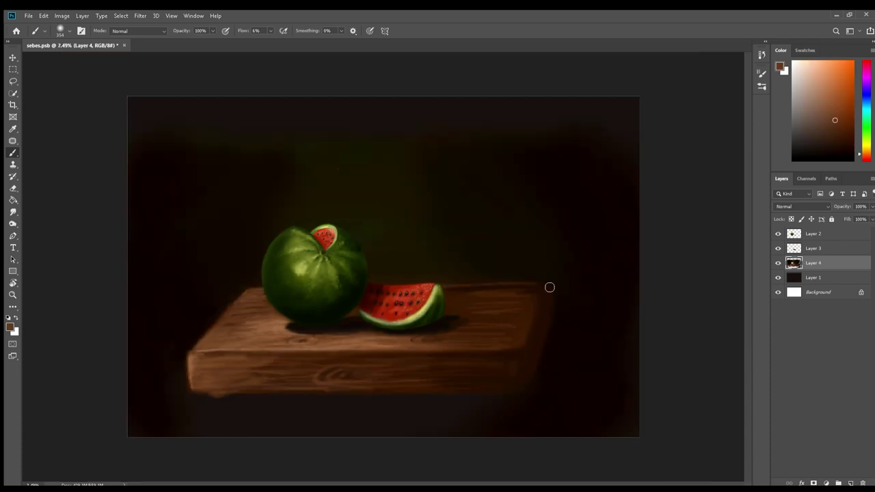
Touch up the slice with pale tan and its rind with sampled light and dark greens.
alt+click(326, 335)
scroll(446, 289, up, 5)
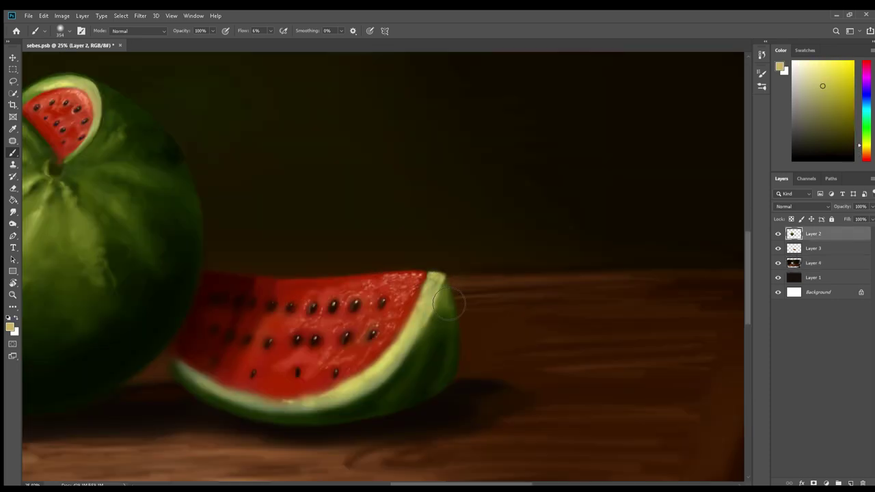
scroll(478, 298, down, 2)
alt+click(463, 338)
scroll(463, 337, up, 3)
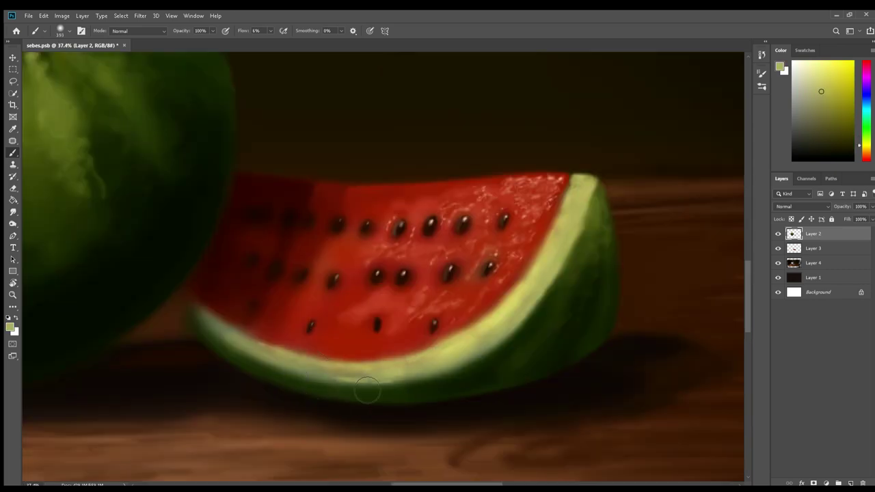
alt+click(209, 342)
scroll(420, 436, down, 4)
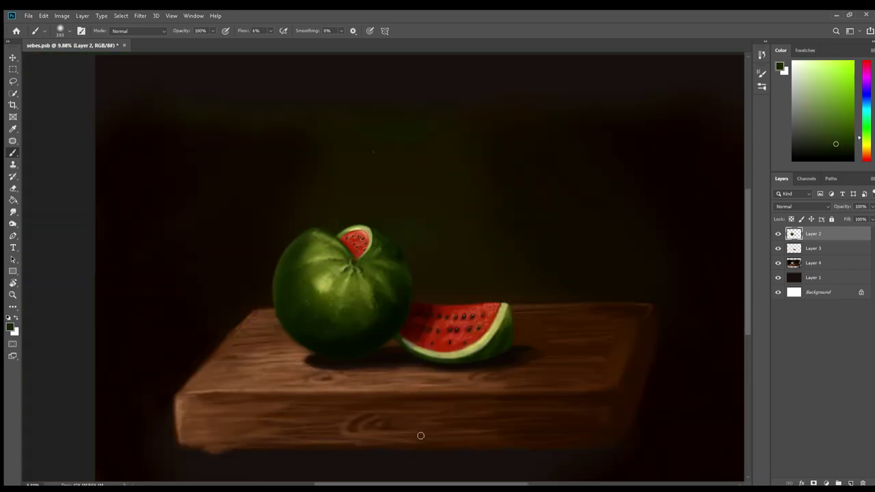
scroll(205, 465, up, 3)
On the table layer, paint brown wood-grain strokes across the table's front face and left edge.
alt+click(200, 246)
drag(242, 183, 408, 116)
scroll(257, 361, down, 1)
alt+click(257, 362)
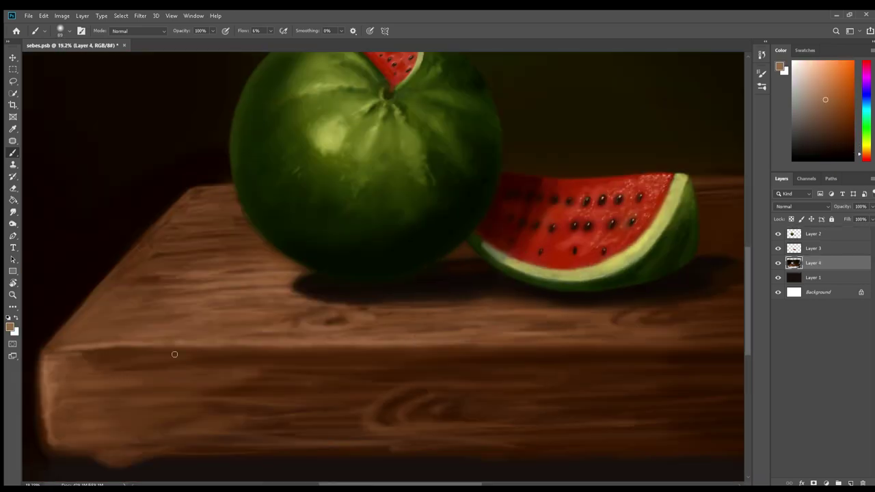
drag(389, 324, 571, 324)
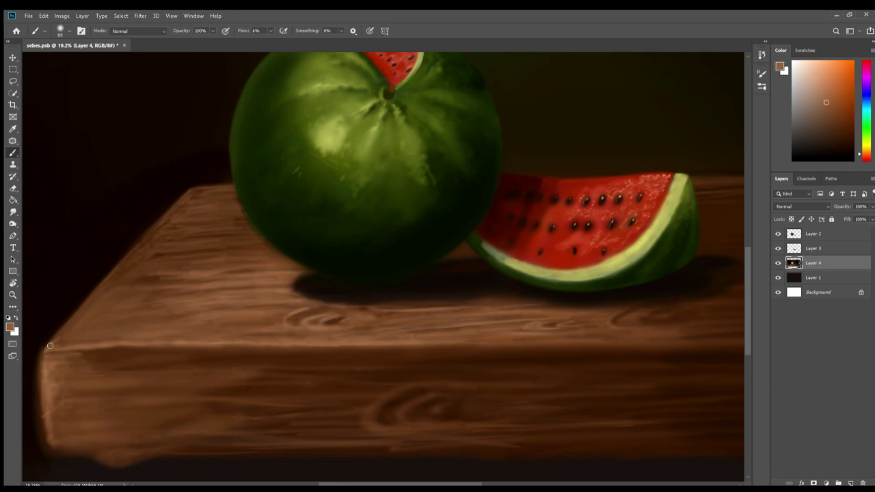
drag(205, 383, 298, 301)
mouse_move(460, 357)
mouse_down()
mouse_move(304, 357)
mouse_move(479, 366)
mouse_up()
drag(240, 346, 439, 249)
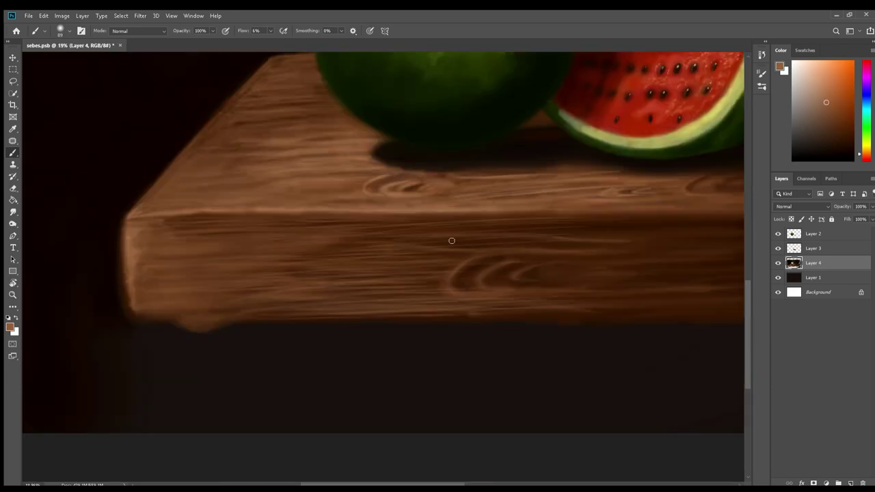
scroll(440, 248, right, 5)
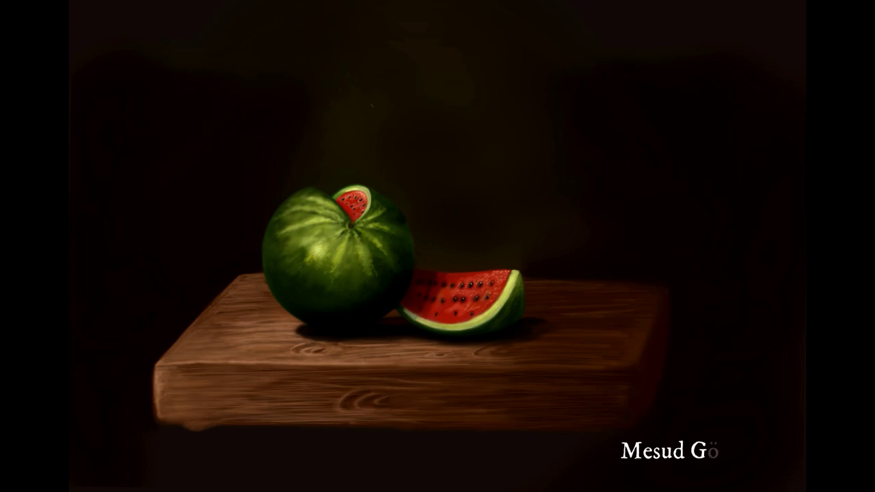